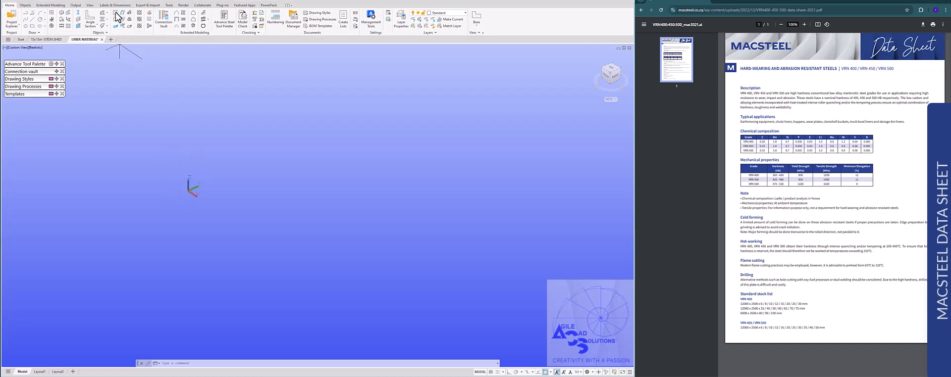
Draw a rectangular plate by its diagonal, starting at the coordinate system origin.
left_click(122, 26)
left_click(189, 193)
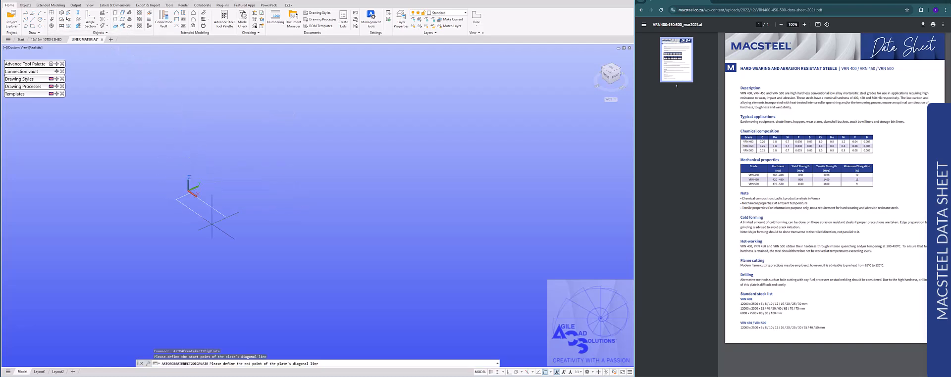
left_click(293, 191)
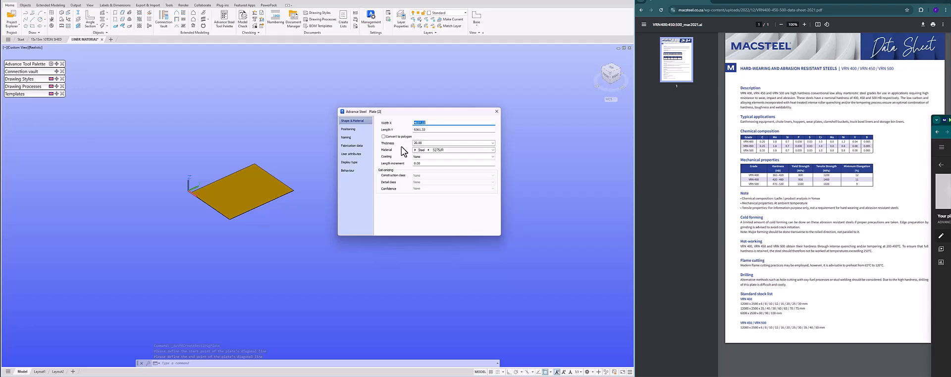
Examine the material, coating and model role choices available in the plate's properties.
left_click(428, 150)
mouse_move(453, 175)
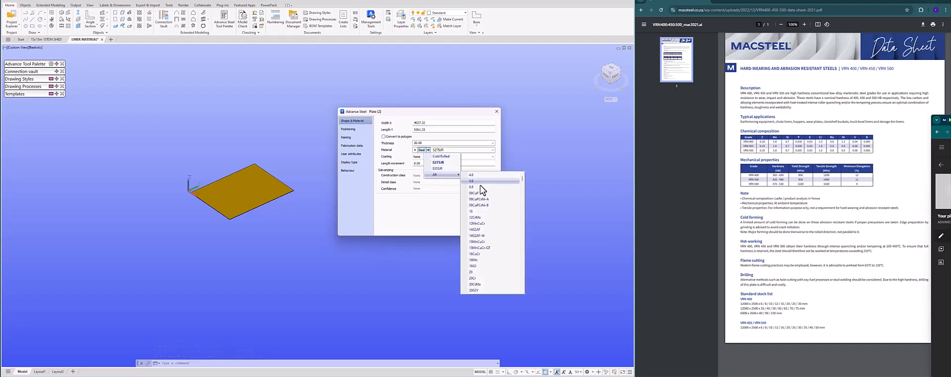
scroll(503, 245, "down", 20)
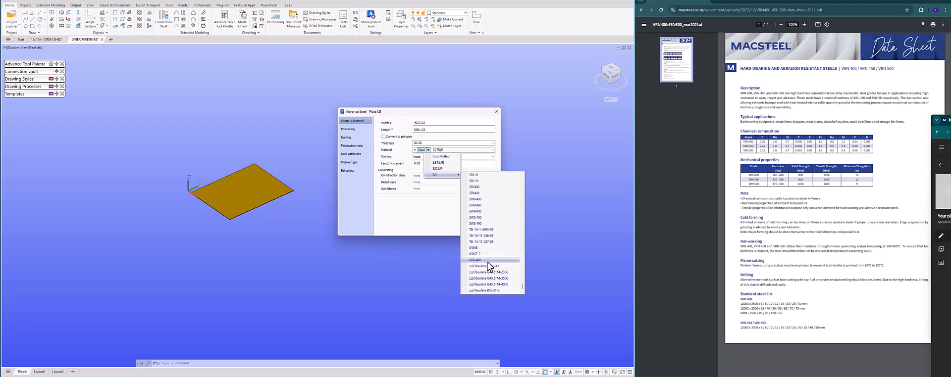
left_click(431, 216)
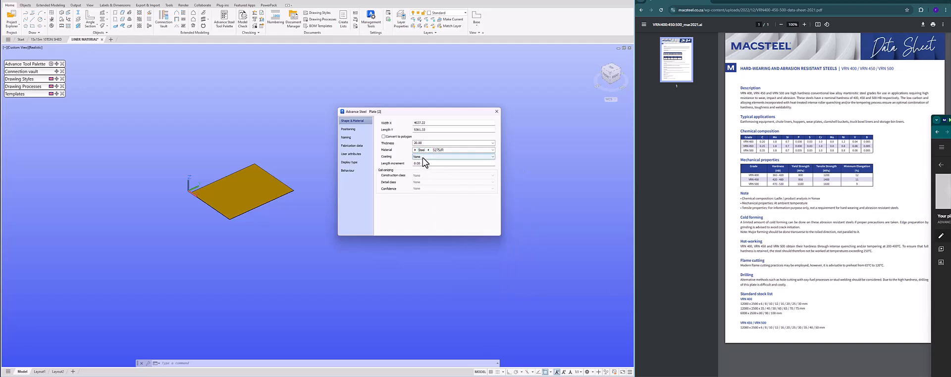
left_click(423, 158)
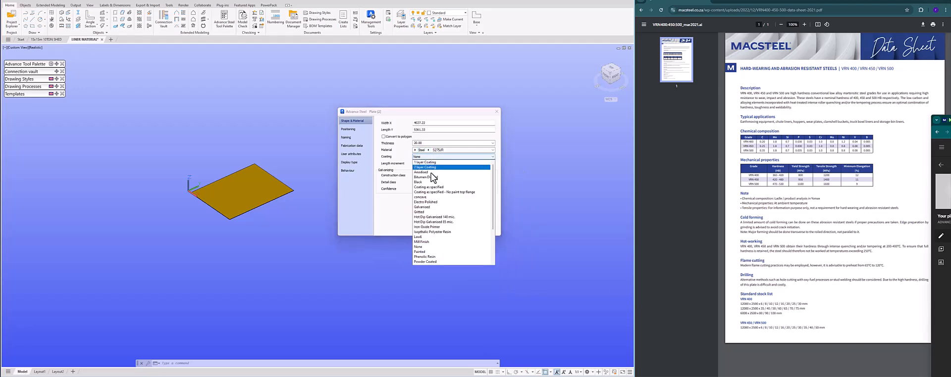
left_click(429, 247)
left_click(365, 129)
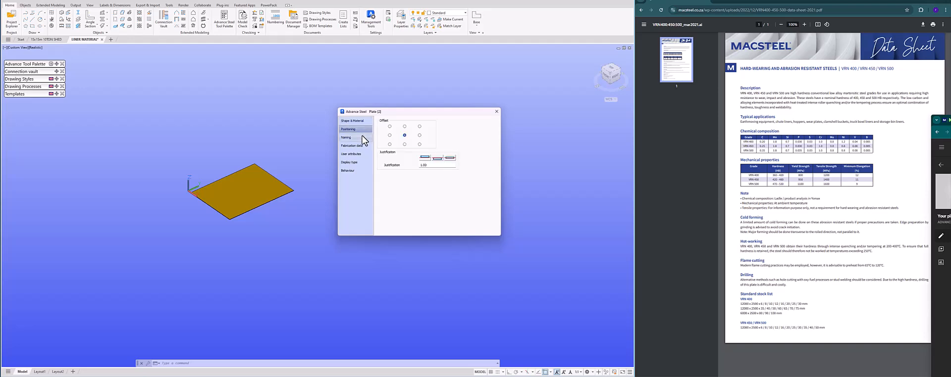
left_click(363, 138)
left_click(450, 192)
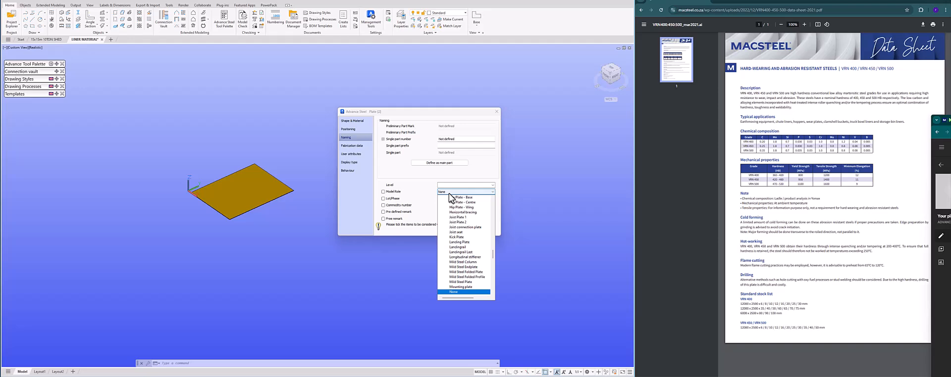
left_click(458, 238)
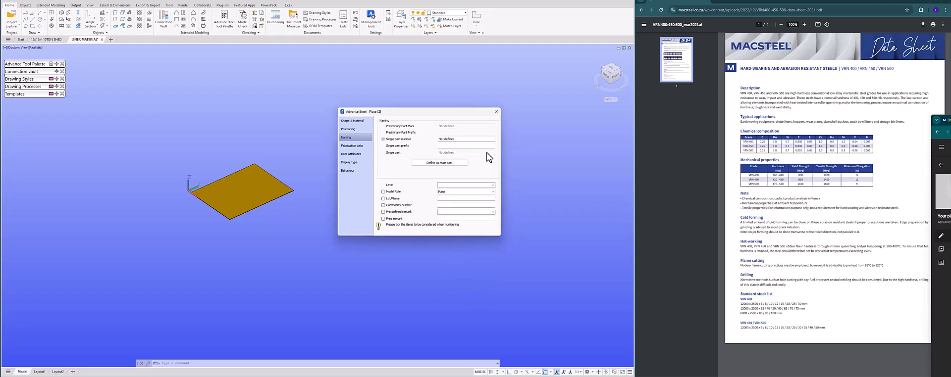
left_click(496, 112)
Copy the plate by its corner point to place three more plates around the original.
left_click(272, 185)
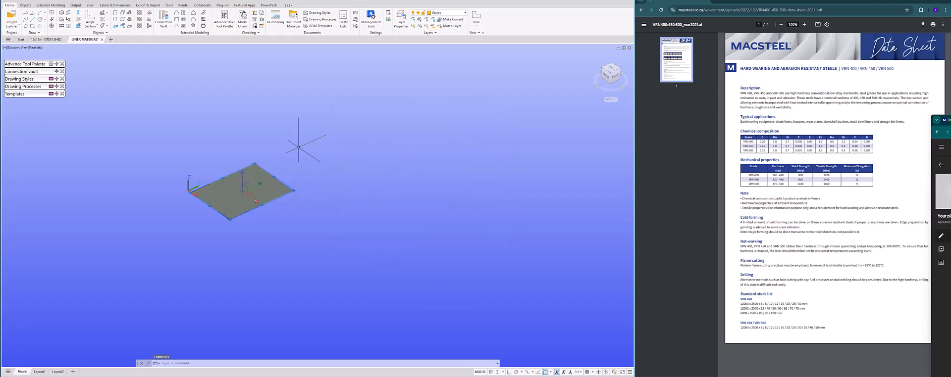
right_click(299, 148)
left_click(320, 192)
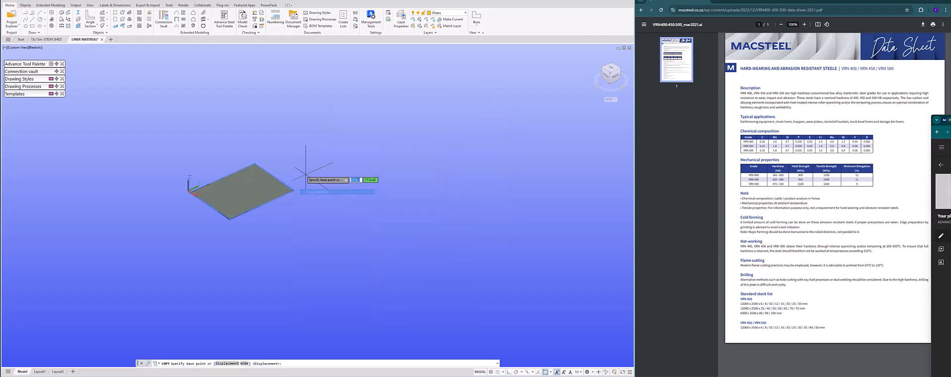
left_click(296, 189)
left_click(502, 80)
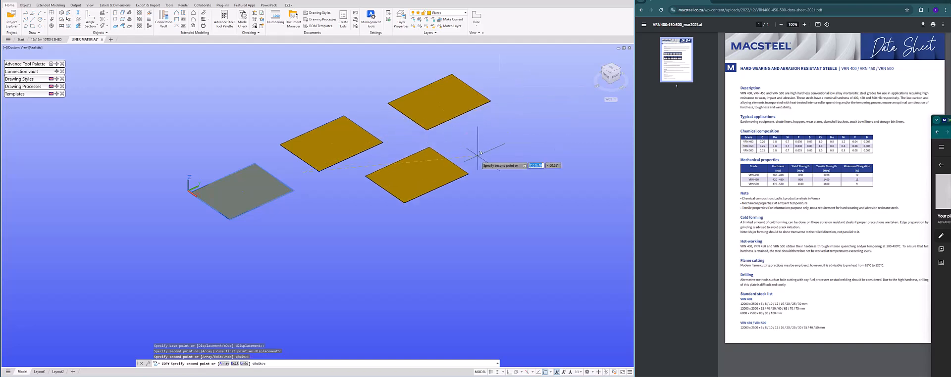
left_click(456, 166)
key("Escape")
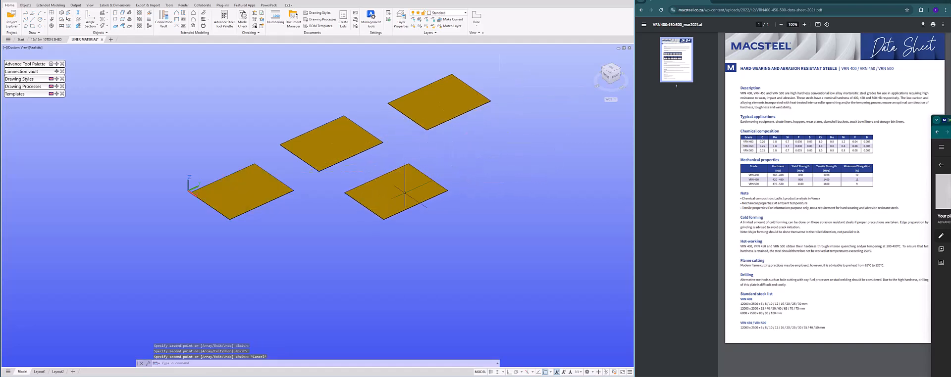
scroll(367, 210, "down", 2)
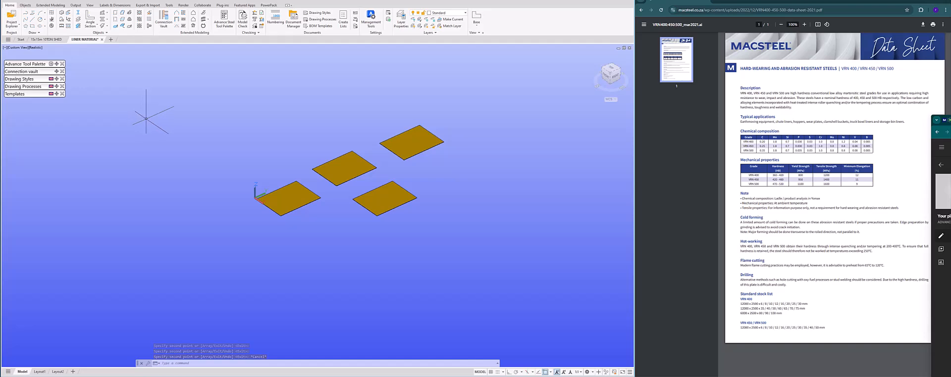
Open the Materials list in the Object Property Editor of the Management Tools and display an existing material's properties.
left_click(372, 24)
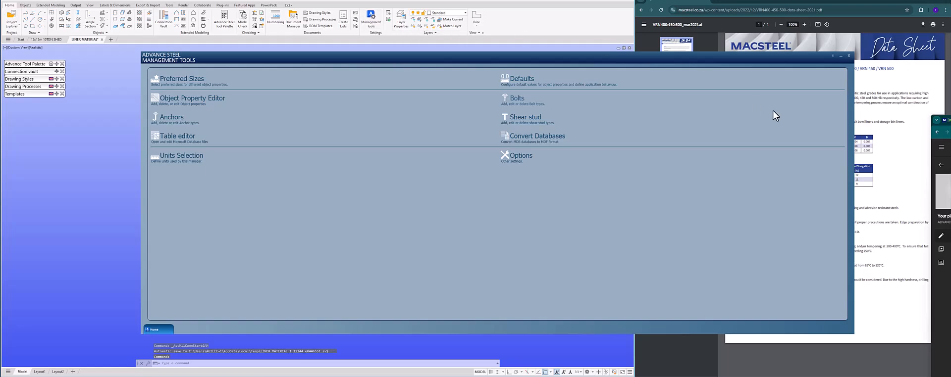
left_click_drag(854, 143, 583, 130)
left_click_drag(318, 57, 294, 15)
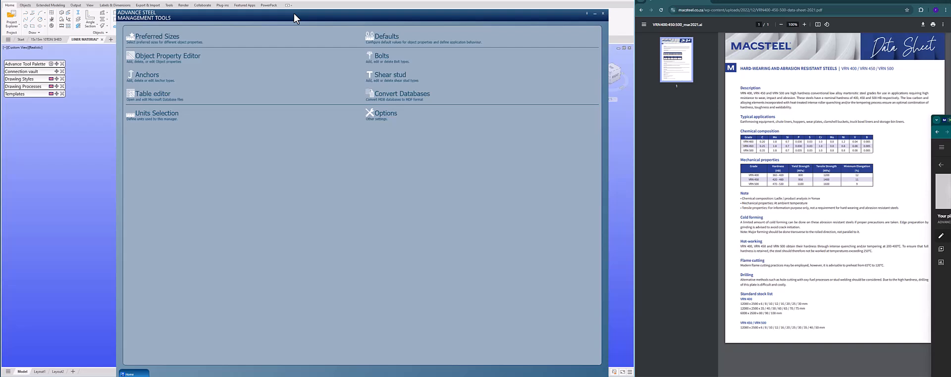
left_click(159, 55)
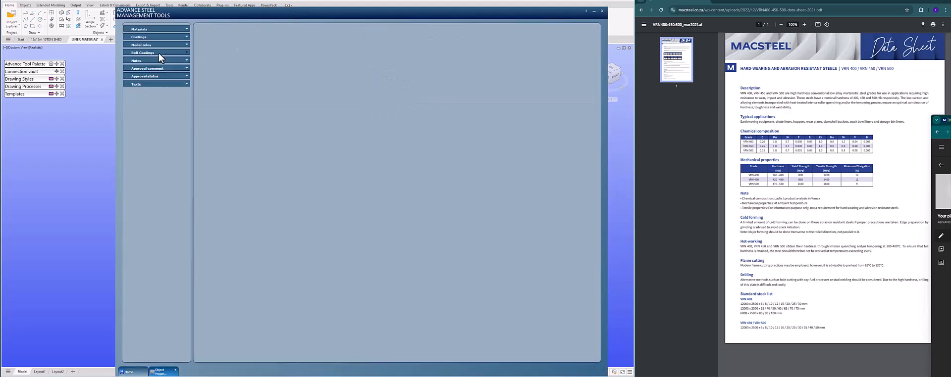
left_click(186, 29)
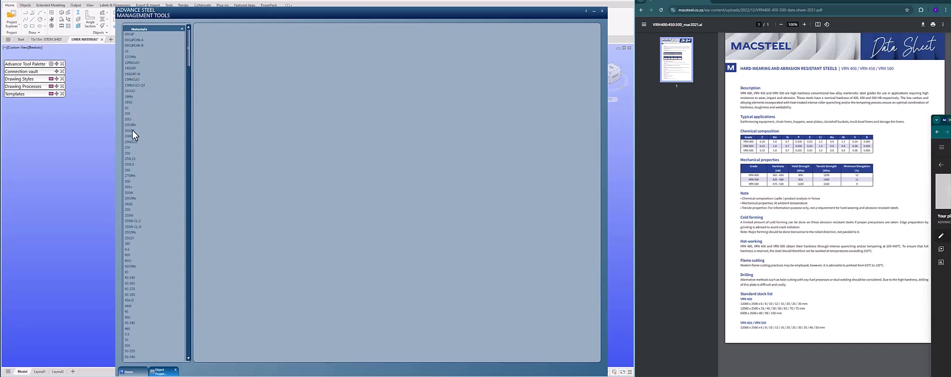
left_click(130, 114)
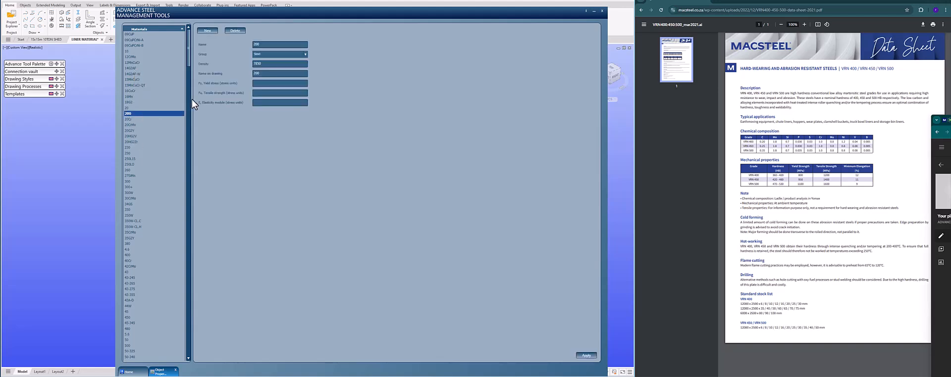
Add a Steel material VRN 500 with density 7850, drawing name VRN 500, yield stress 1100 and tensile strength 1600.
left_click(208, 33)
left_click(304, 54)
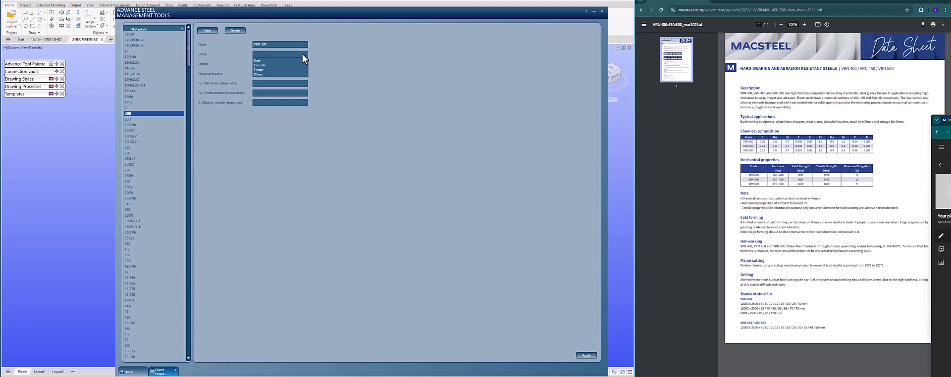
left_click(296, 60)
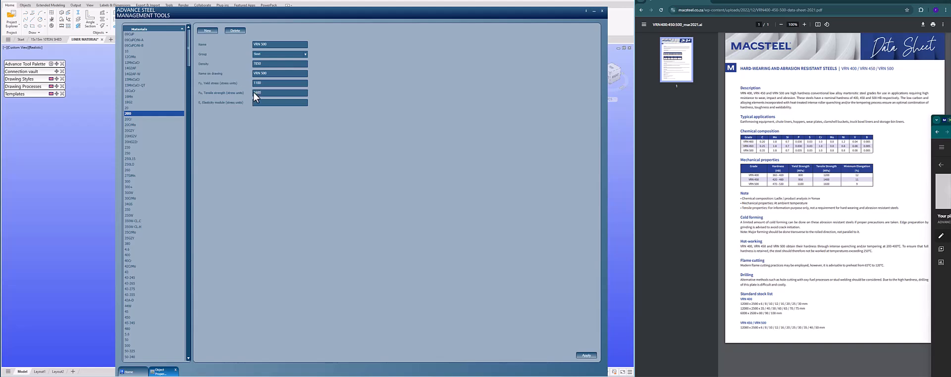
left_click(584, 356)
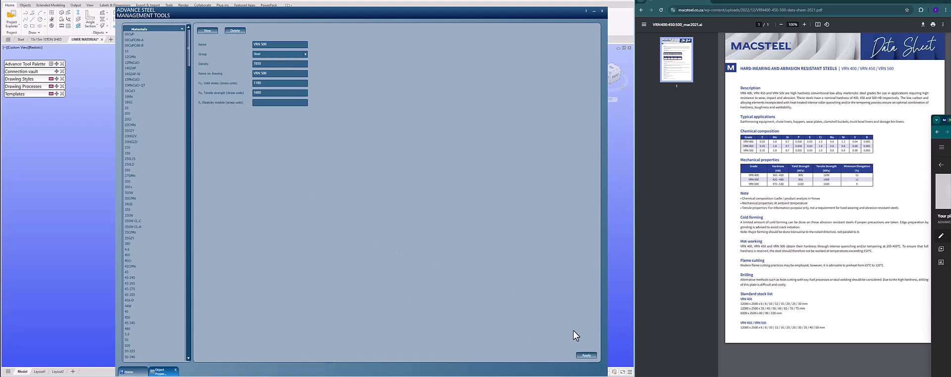
left_click(601, 10)
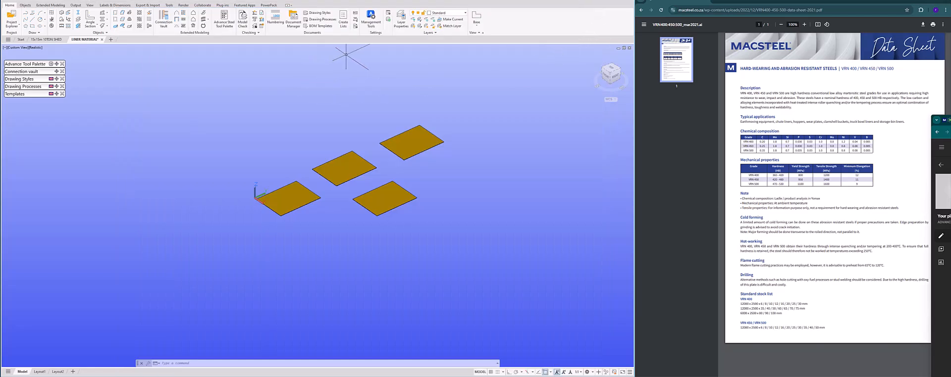
Update the defaults from the Advance Steel databases and save the model.
left_click(388, 19)
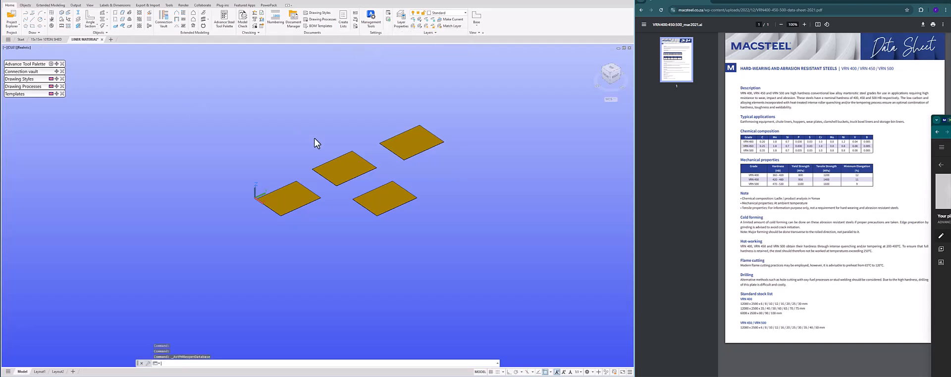
key("ctrl+s")
Select all similar plates and set their material to VRN 500 in Advance Properties.
left_click(399, 150)
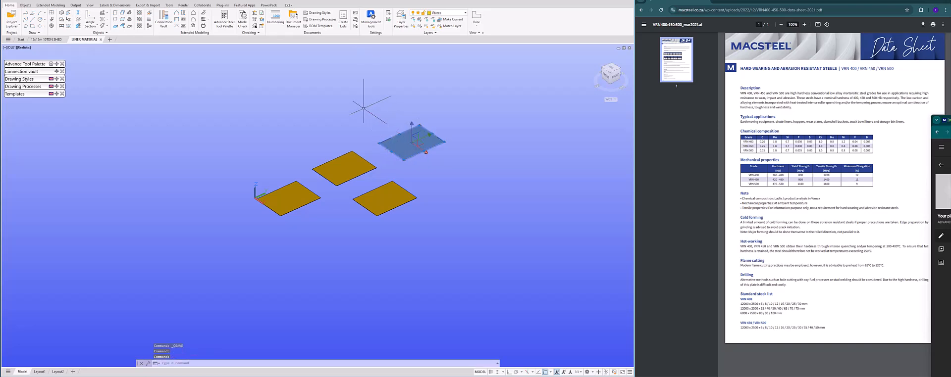
right_click(360, 102)
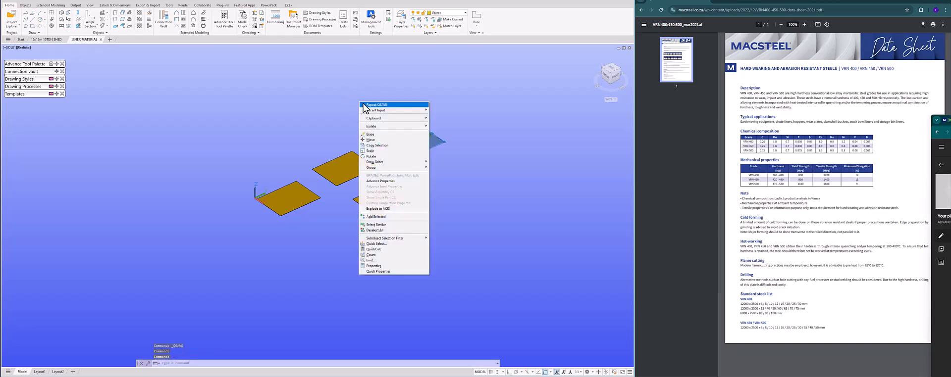
left_click(379, 226)
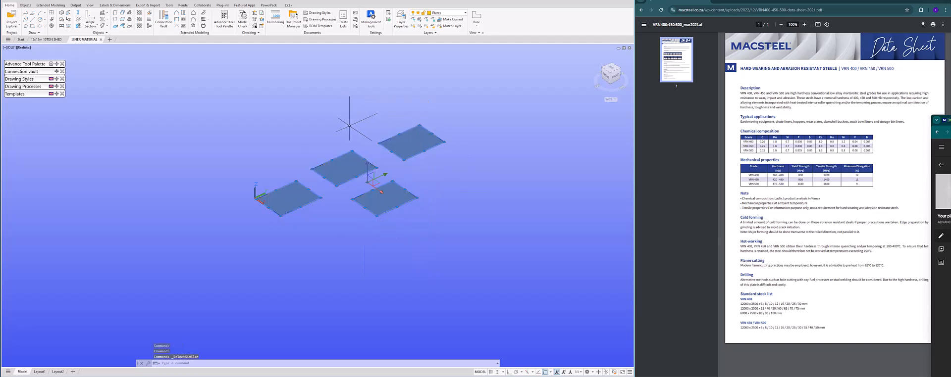
right_click(340, 102)
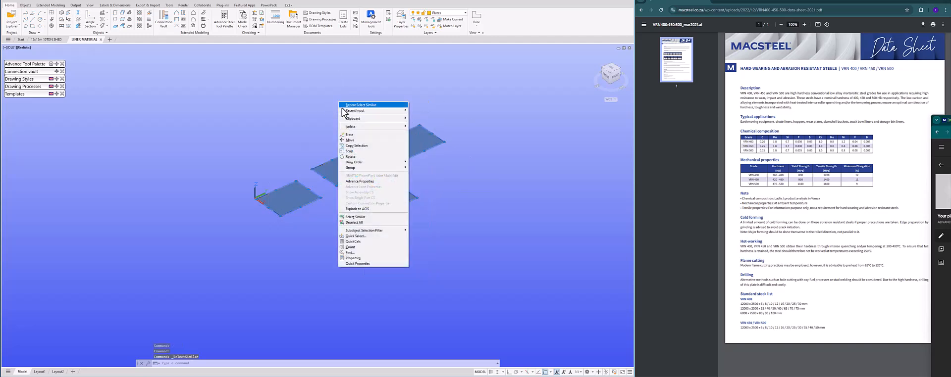
left_click(354, 183)
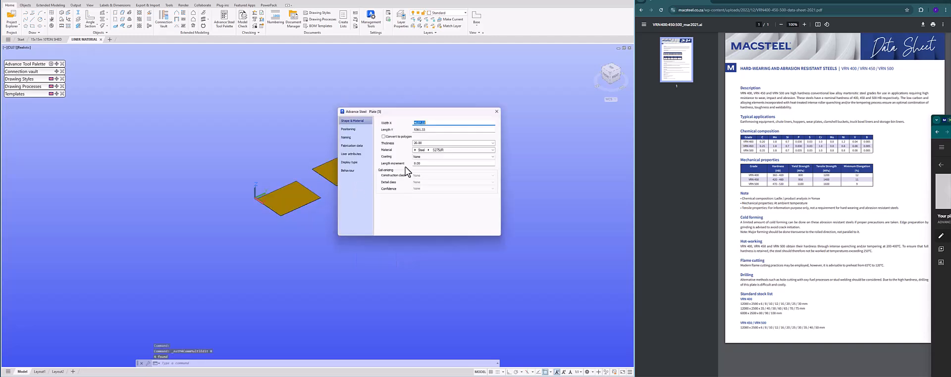
left_click(429, 150)
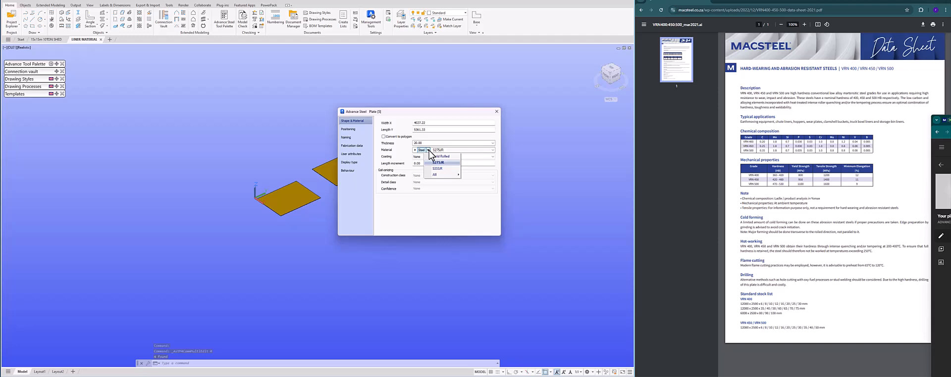
mouse_move(436, 174)
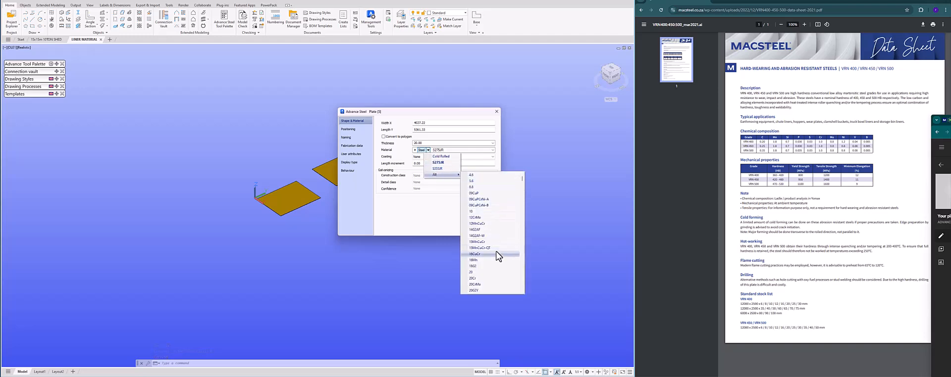
scroll(497, 256, "down", 20)
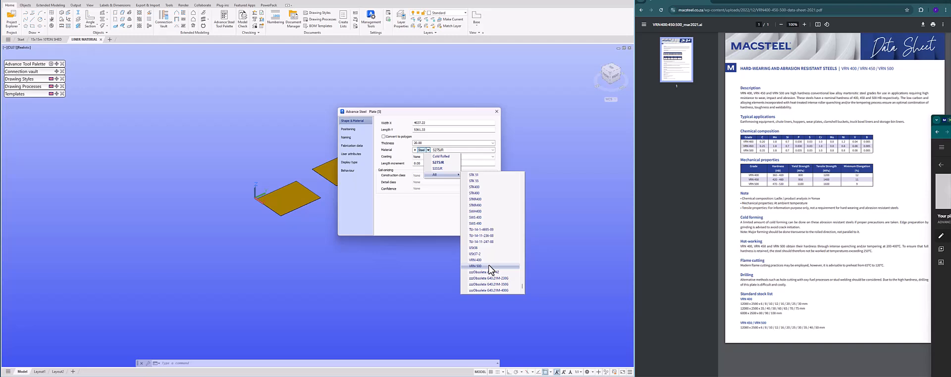
left_click(489, 267)
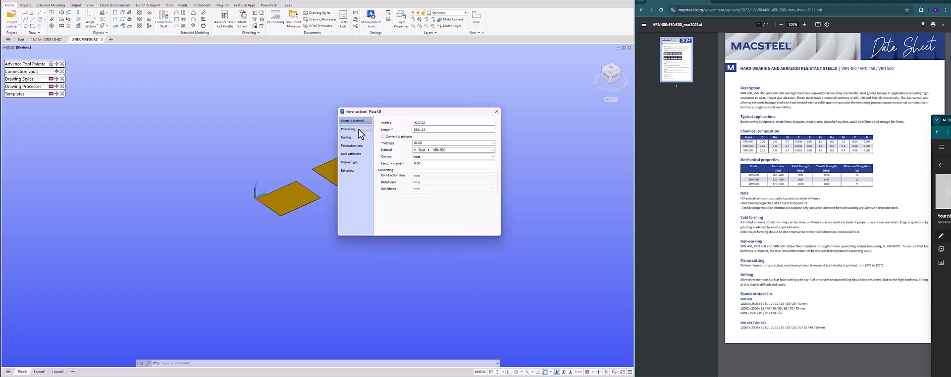
left_click(497, 112)
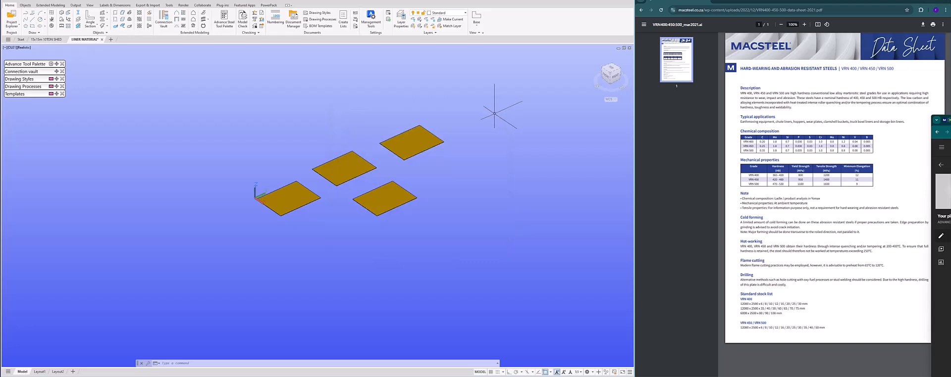
Number the parts using the method SP No (for main part) = Assembly No.
left_click(275, 19)
left_click(313, 121)
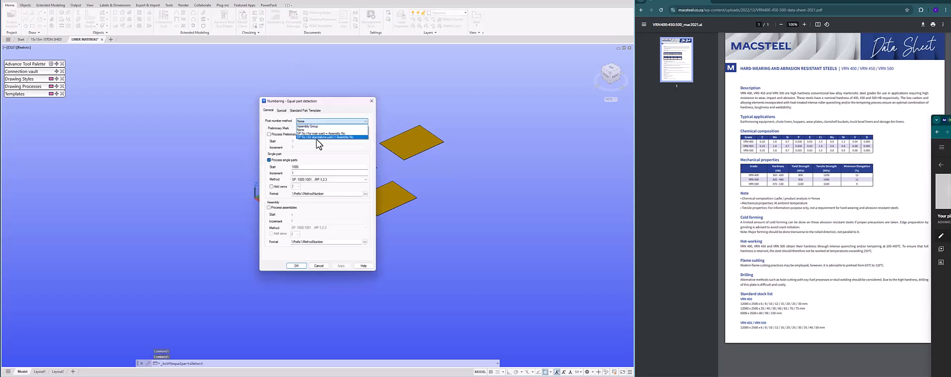
left_click(323, 134)
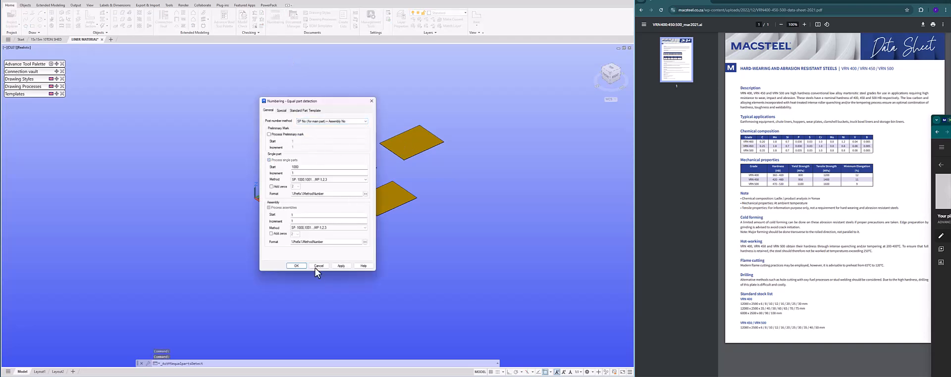
left_click(296, 266)
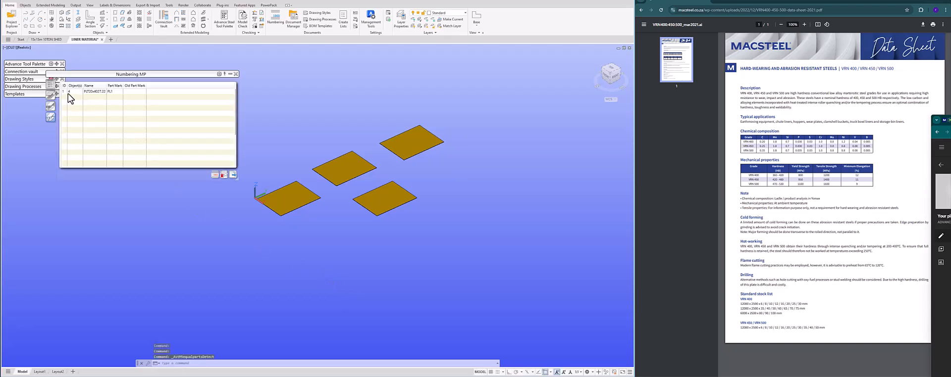
left_click(236, 73)
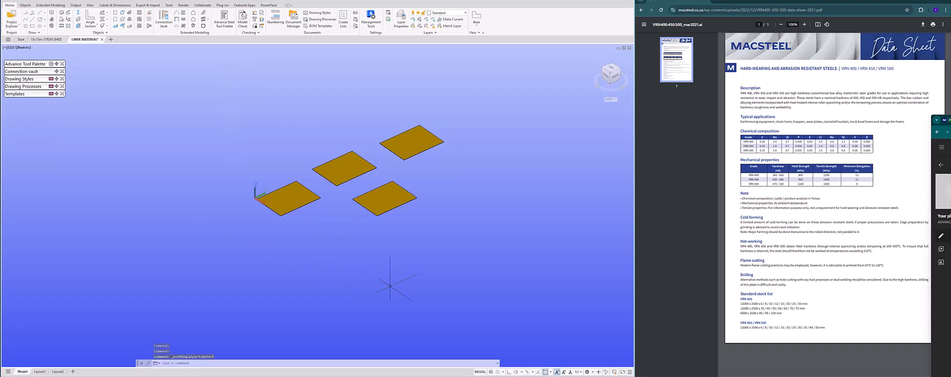
Open the structured list templates and choose the UK Material List.
left_click(56, 94)
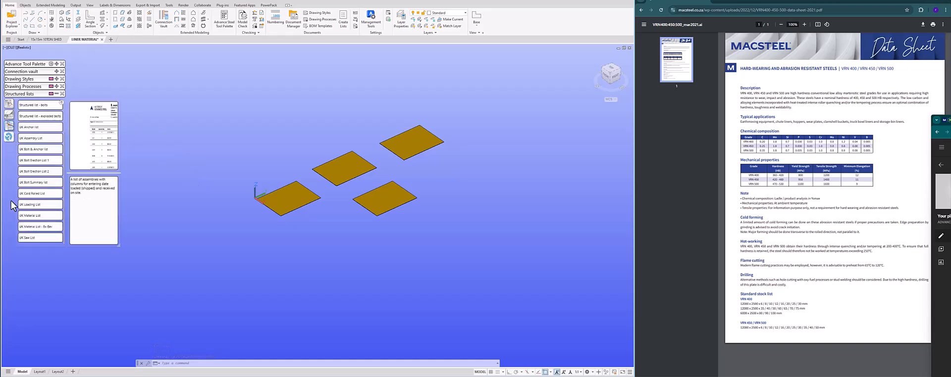
left_click(40, 216)
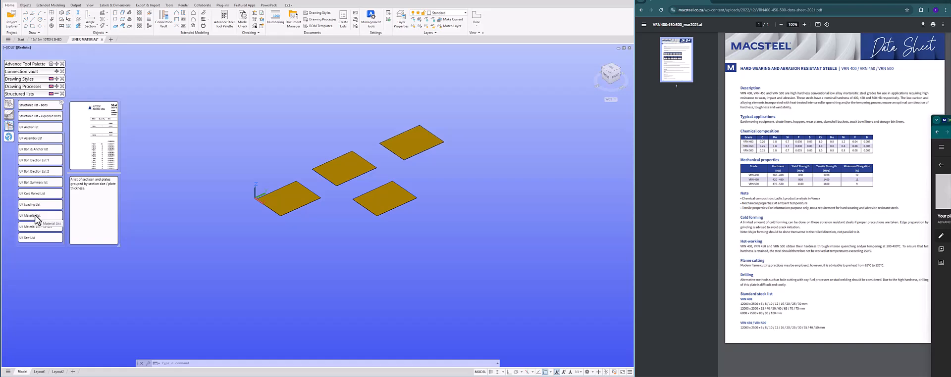